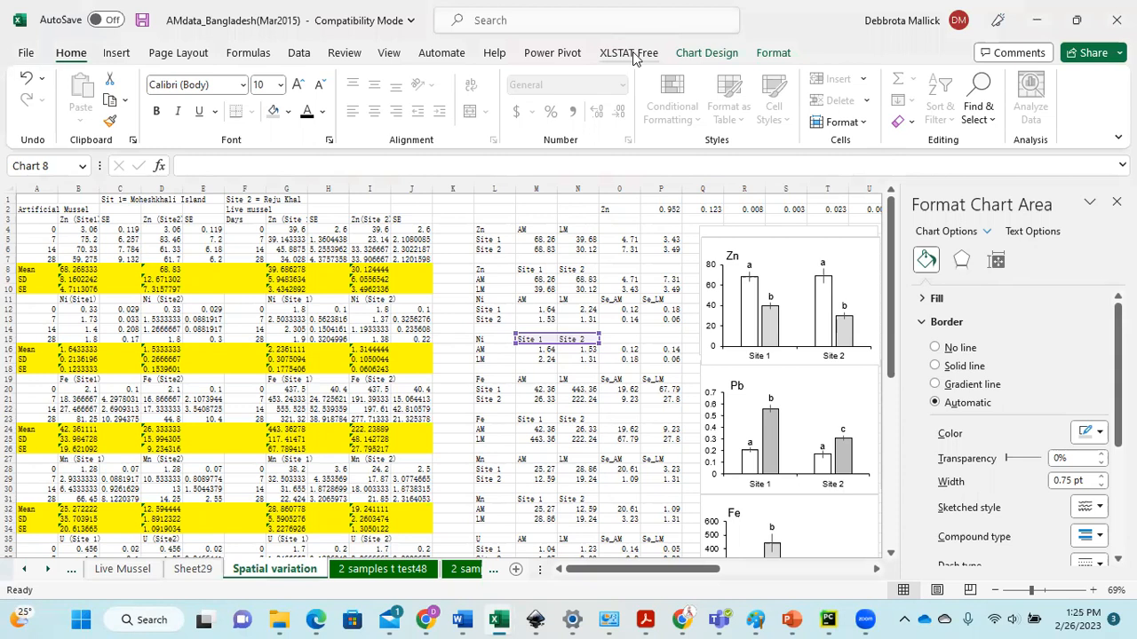
- Start an XLSTAT two-sample t-test and z-test, and review its options, missing-data and output settings with descriptive statistics included
click(629, 53)
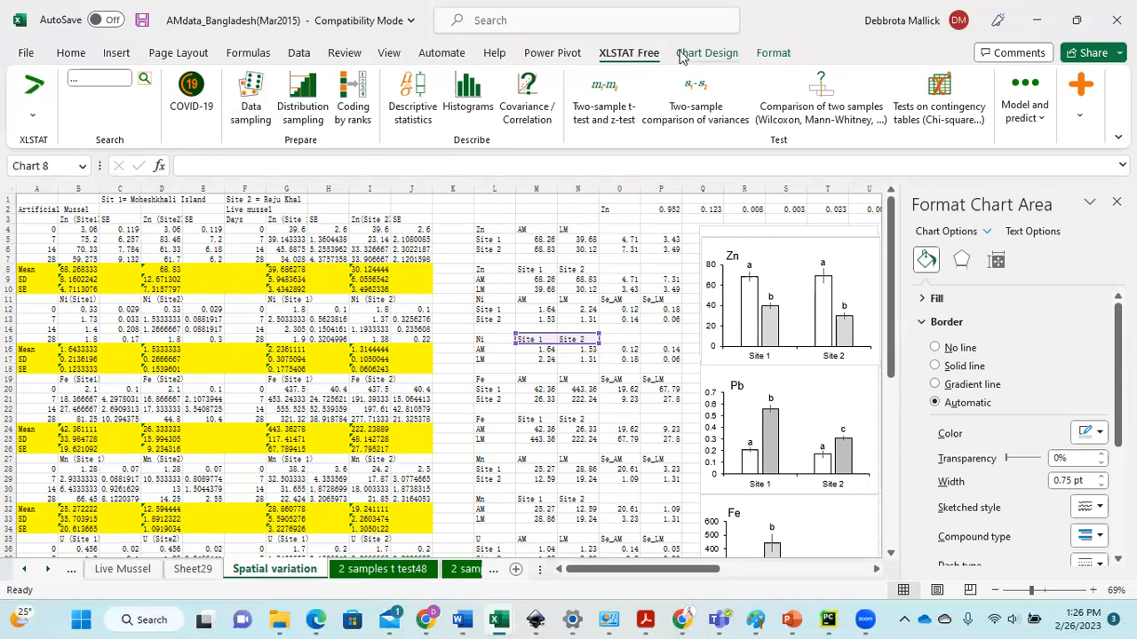
click(604, 102)
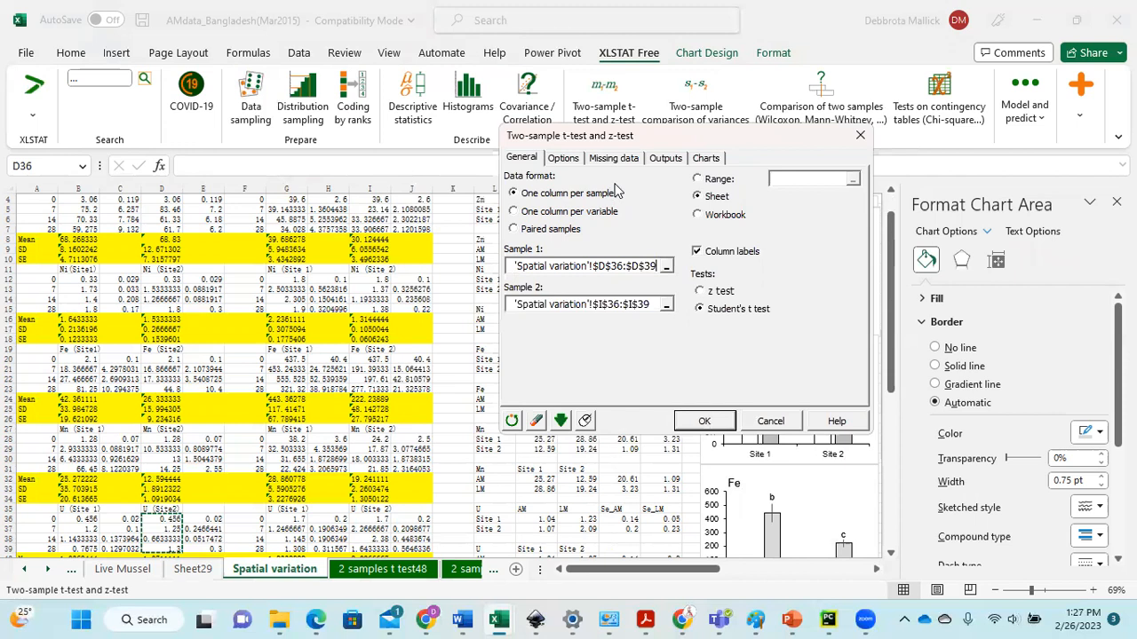
click(560, 160)
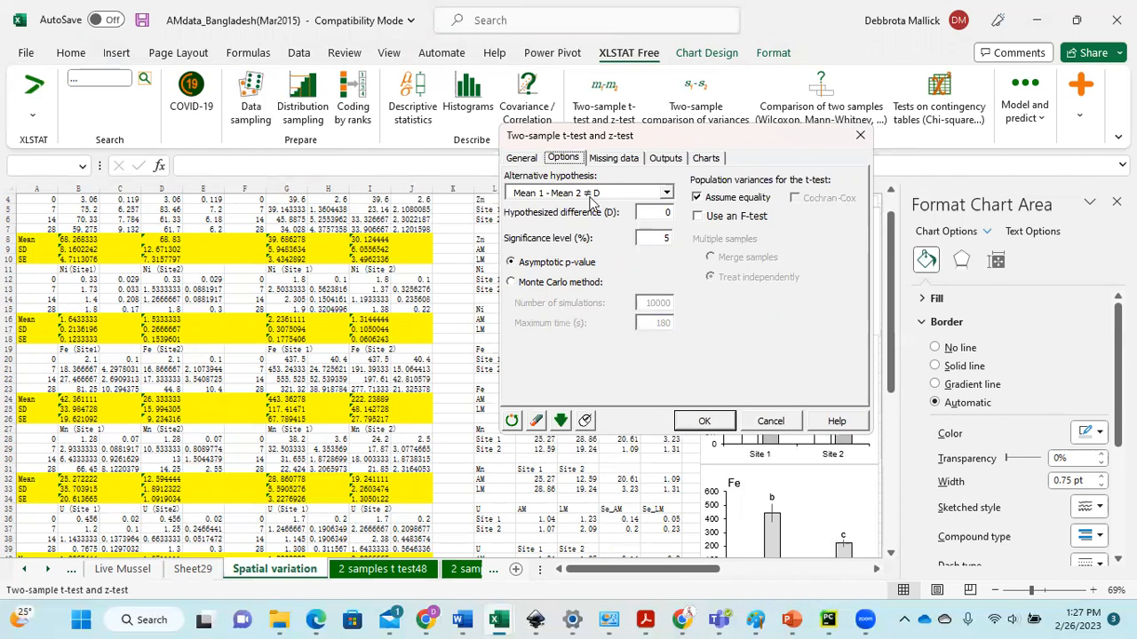
drag(592, 135, 565, 153)
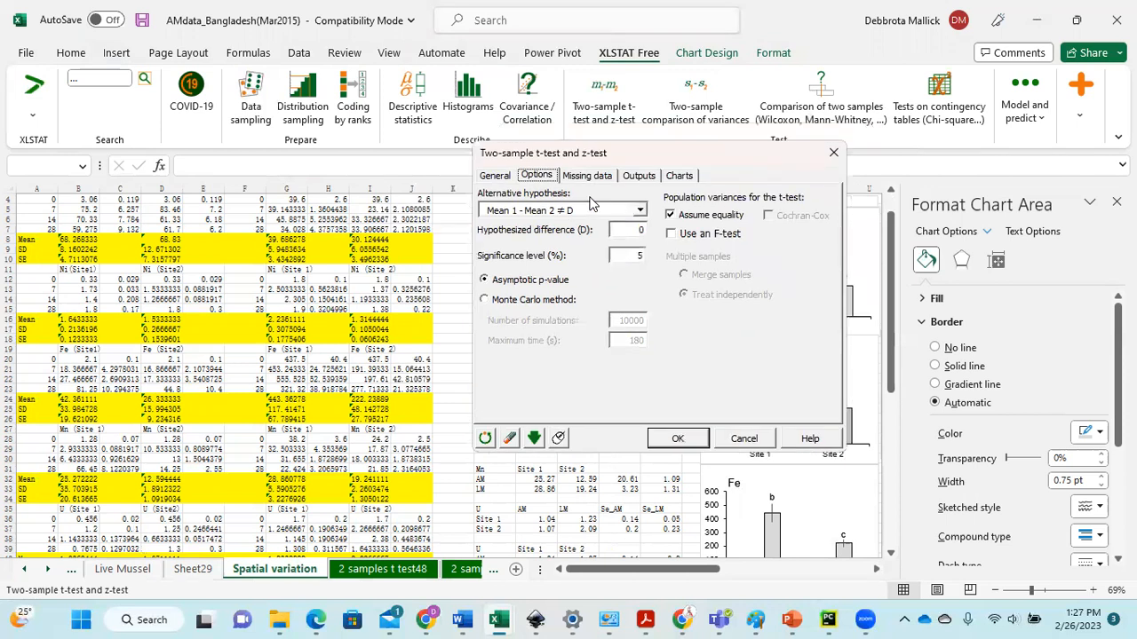
drag(591, 202, 588, 269)
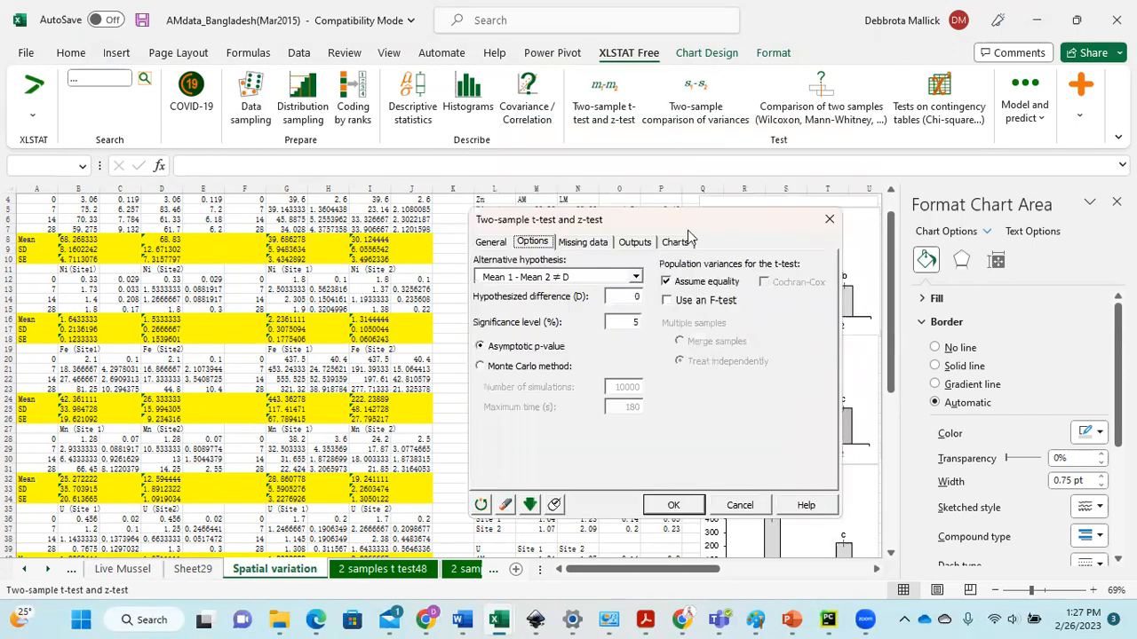
click(580, 243)
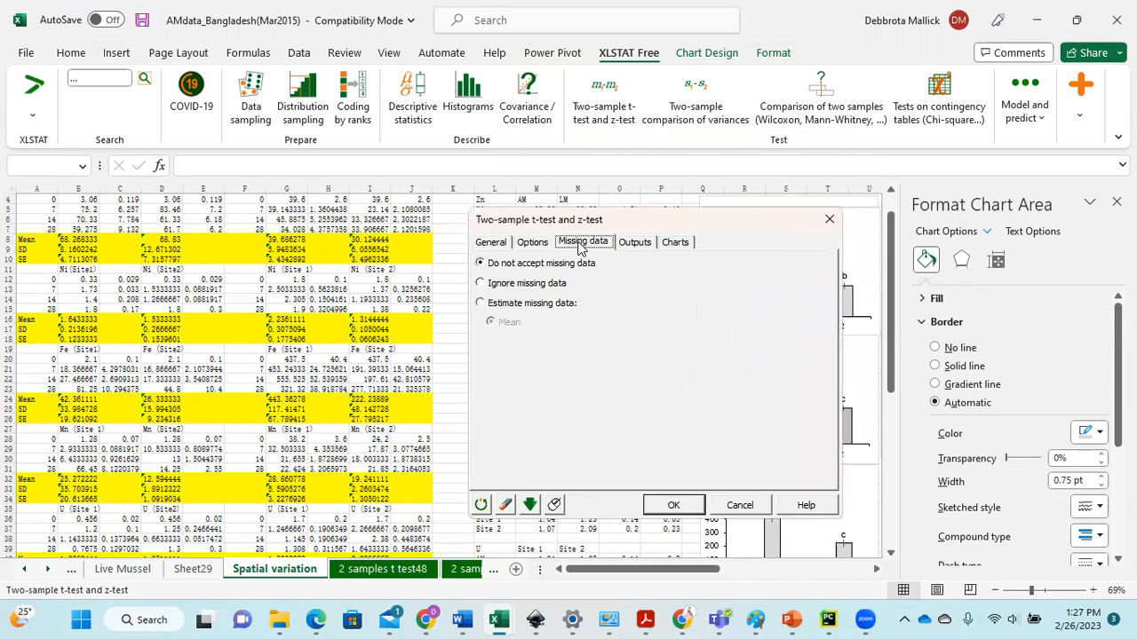
click(633, 245)
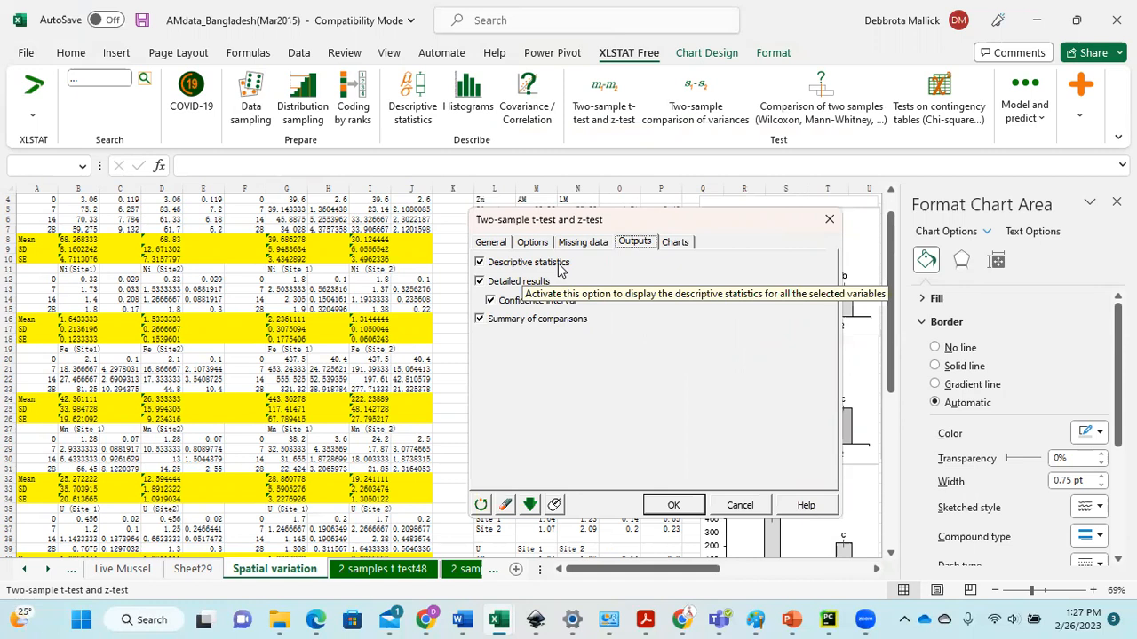
click(479, 263)
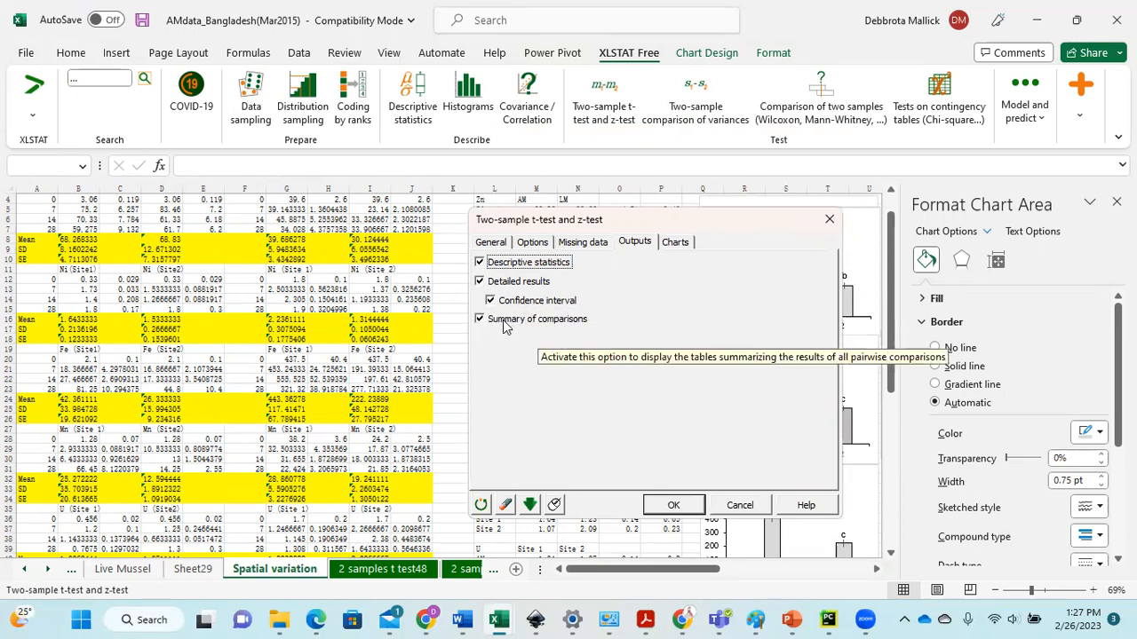
- Enable comparison plots with box plots for the test, and set the data format to one column per sample
click(677, 242)
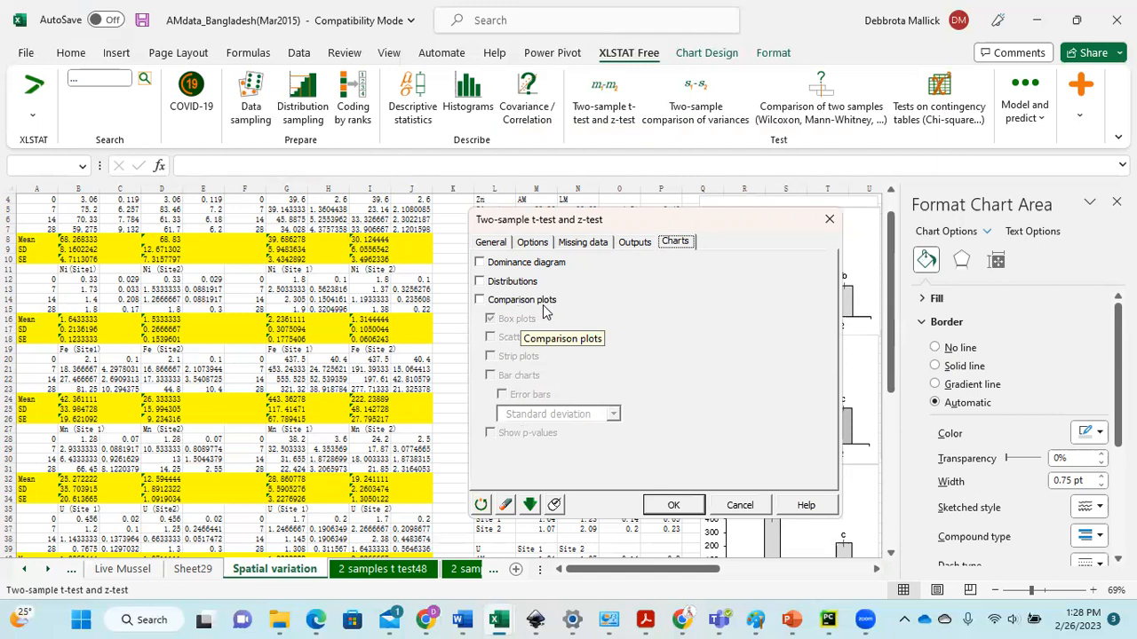
click(481, 302)
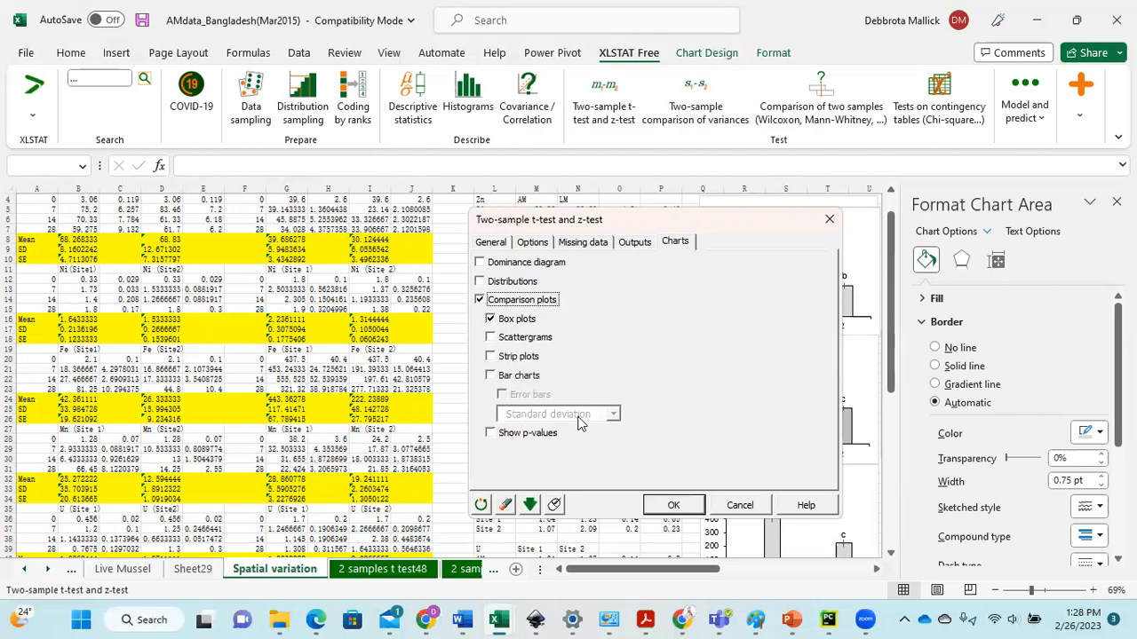
click(493, 245)
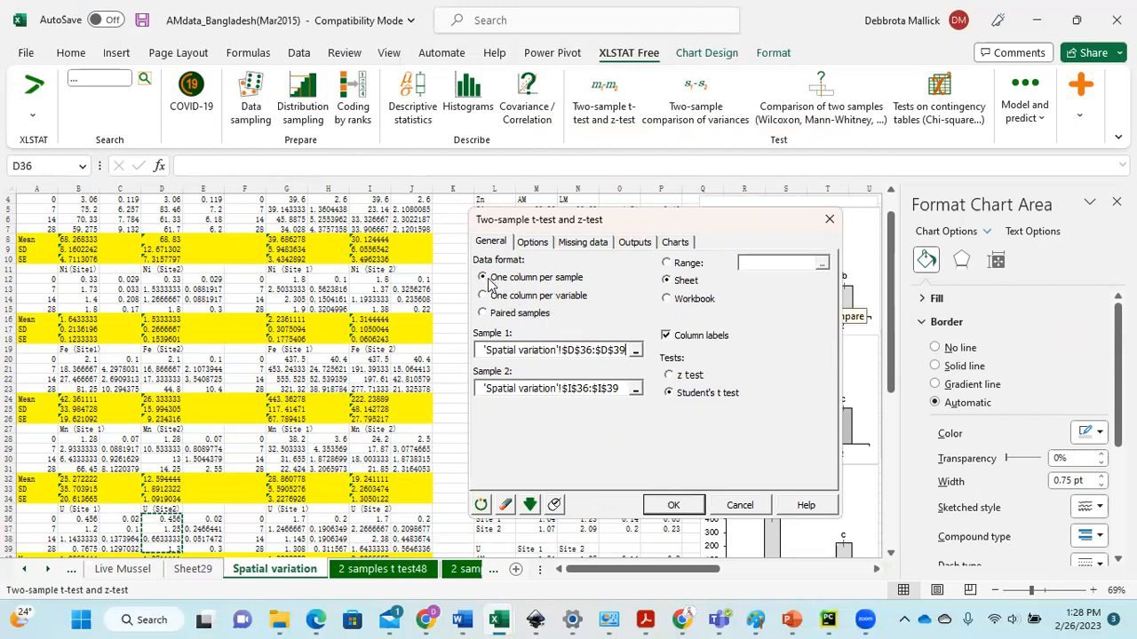
click(483, 314)
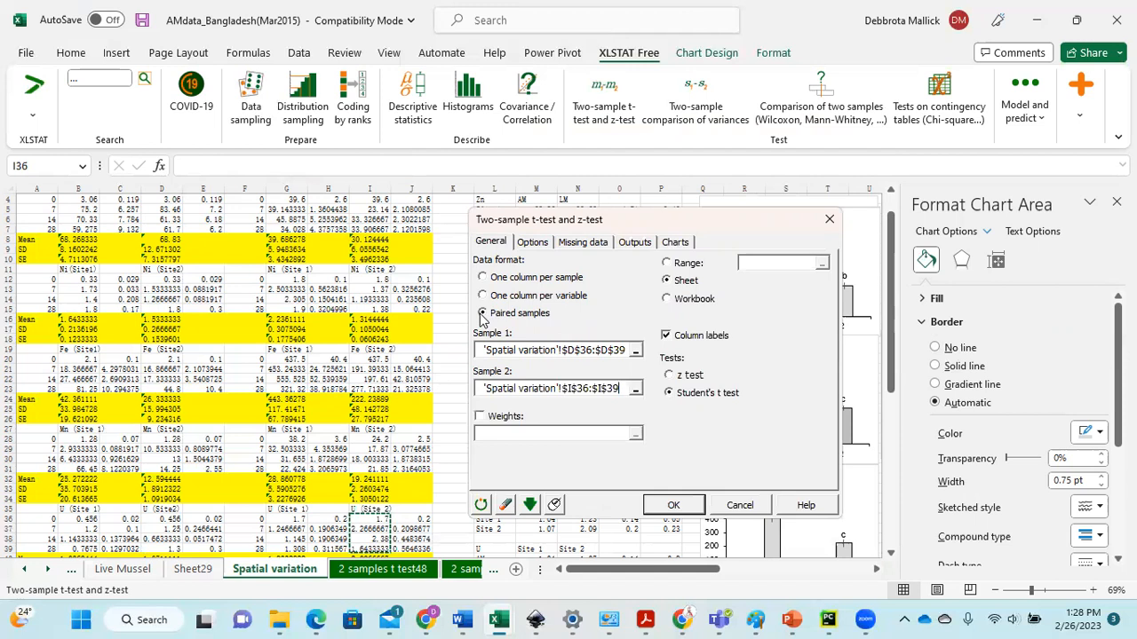
click(482, 278)
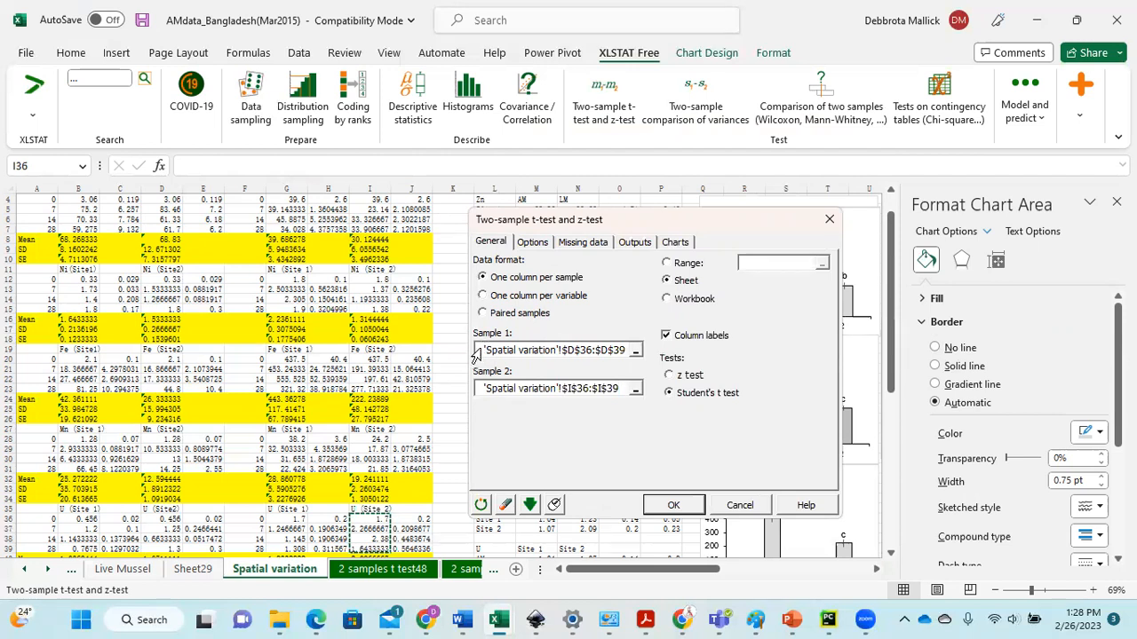
- Replace the Sample 1 range with the artificial mussel Zn (Site1) values in B4:B7 of the Spatial variation sheet
drag(484, 349, 652, 354)
key(Delete)
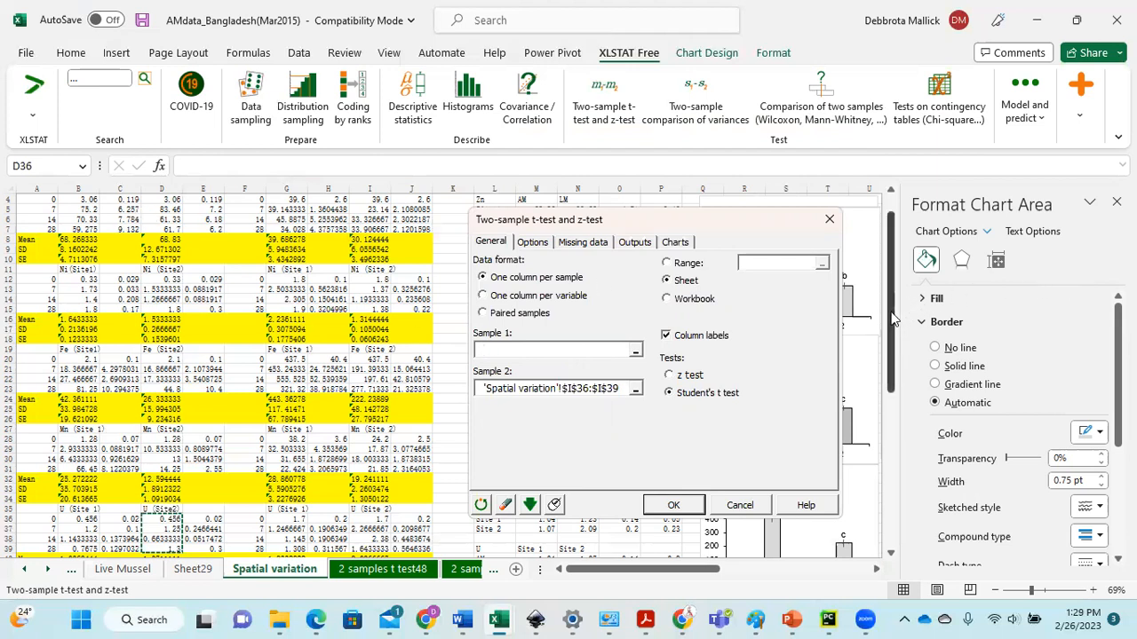
scroll(895, 319, up, 1)
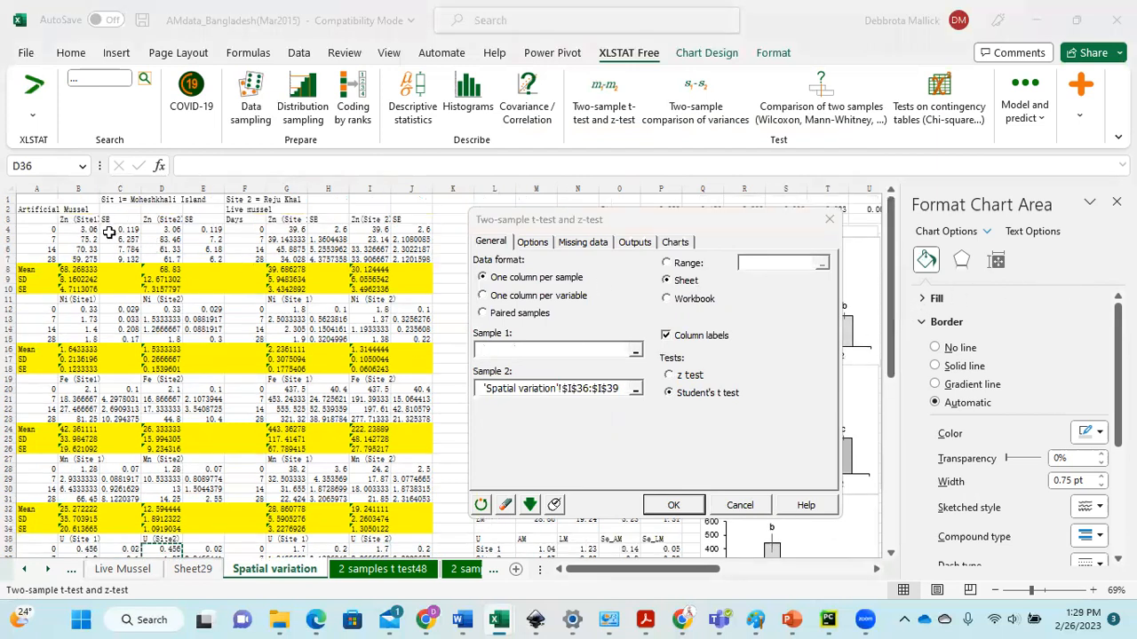
drag(88, 231, 88, 259)
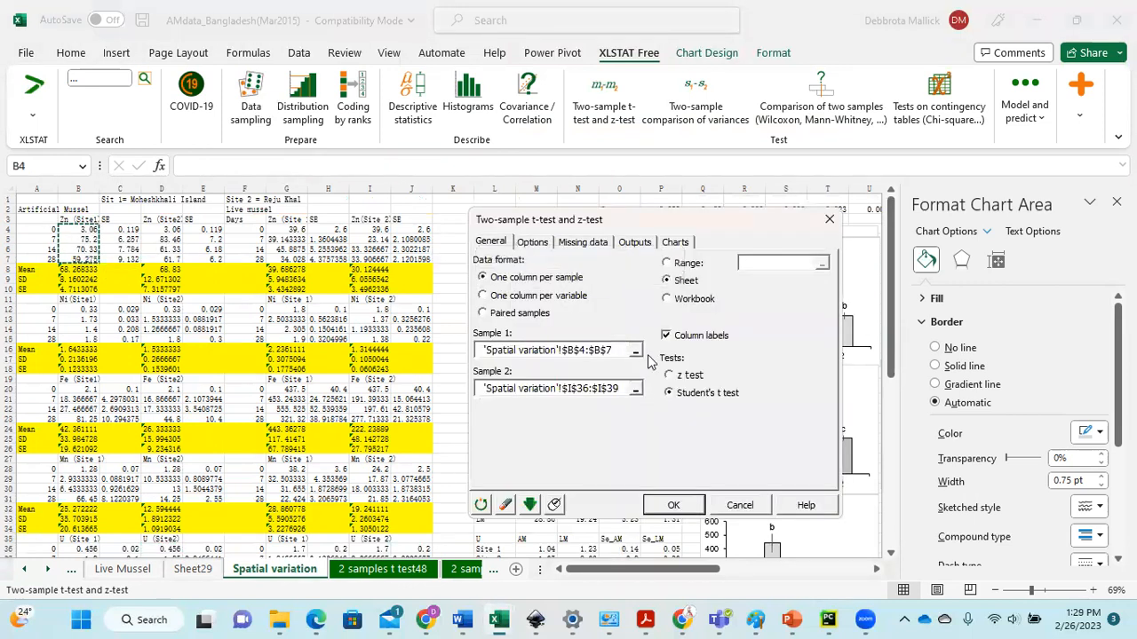
- Replace the Sample 2 range with the artificial mussel Zn (Site2) values in D4:D7, and check both sample ranges
drag(624, 391, 468, 388)
key(BackSpace)
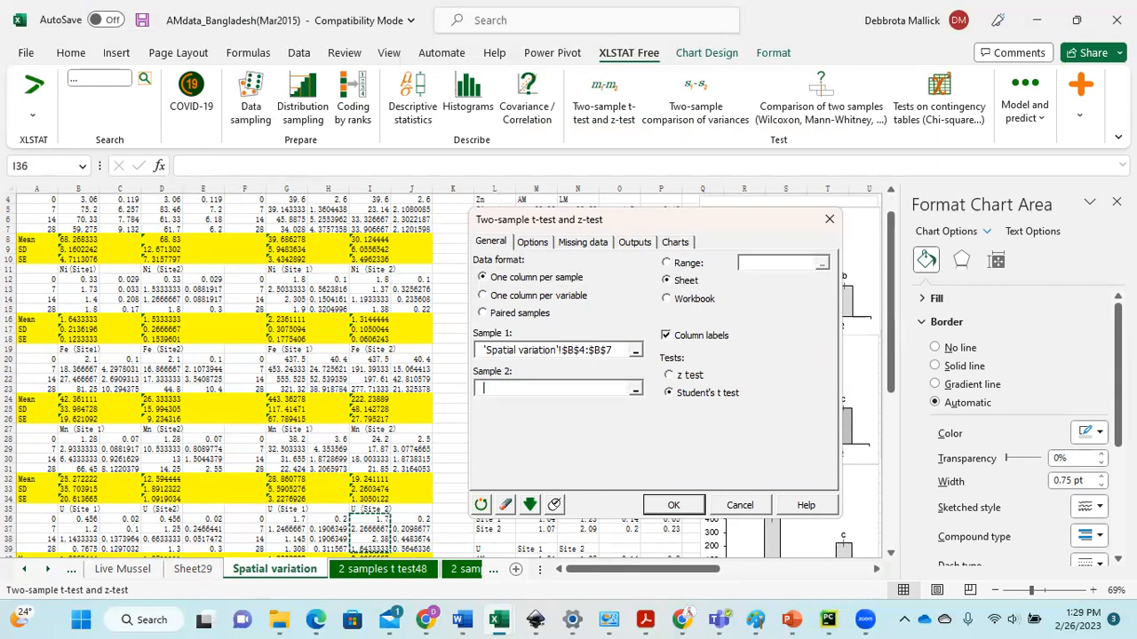
drag(891, 252, 878, 225)
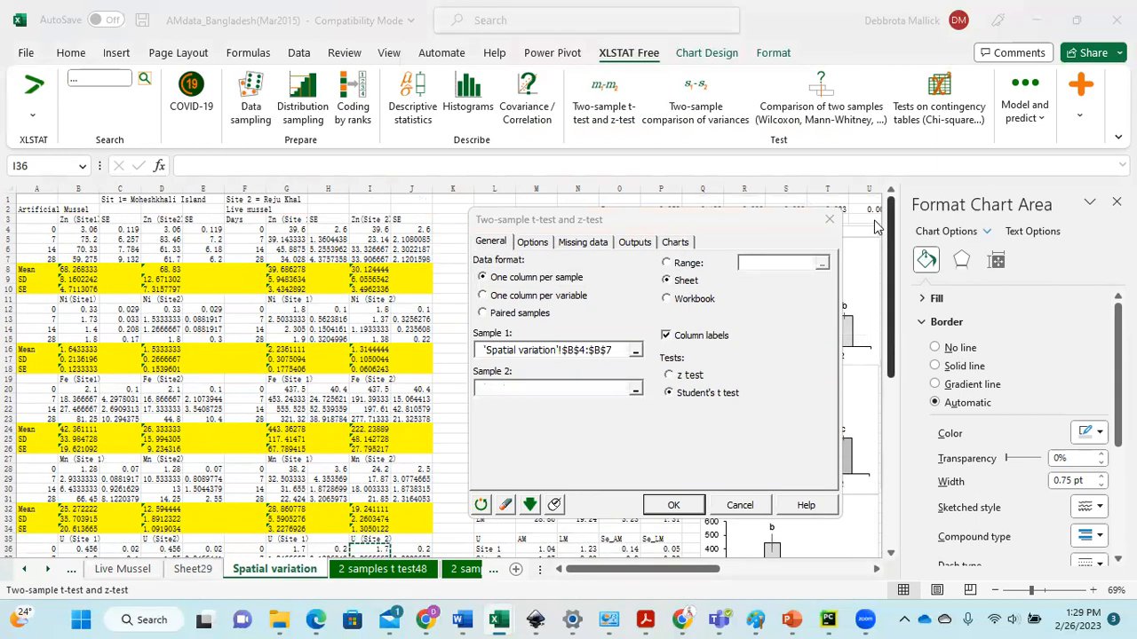
drag(163, 234, 162, 259)
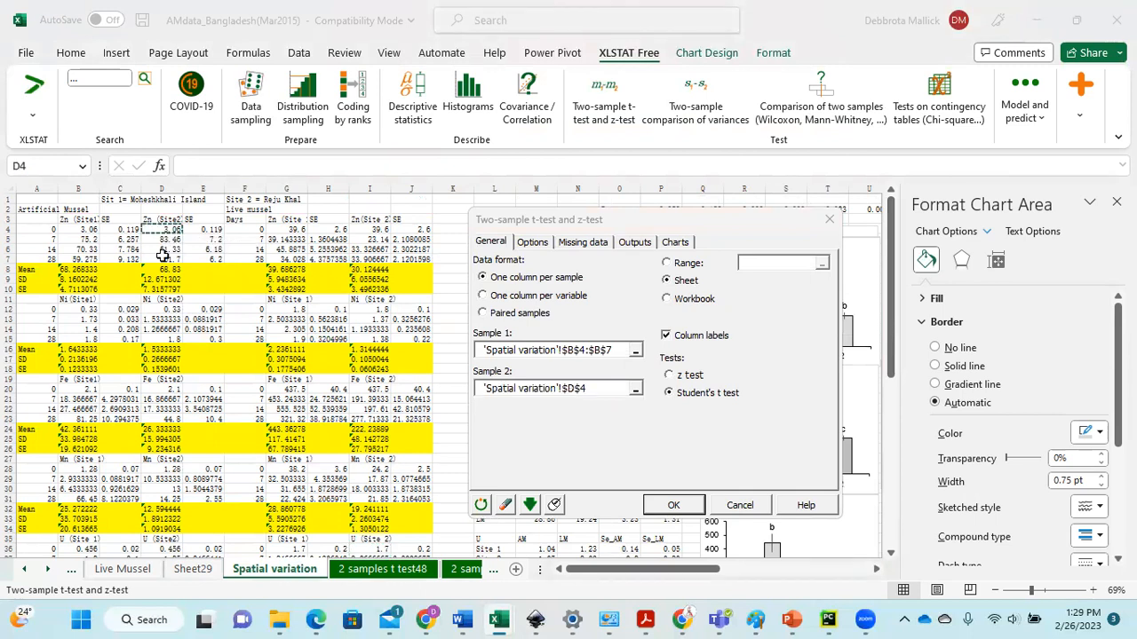
click(621, 351)
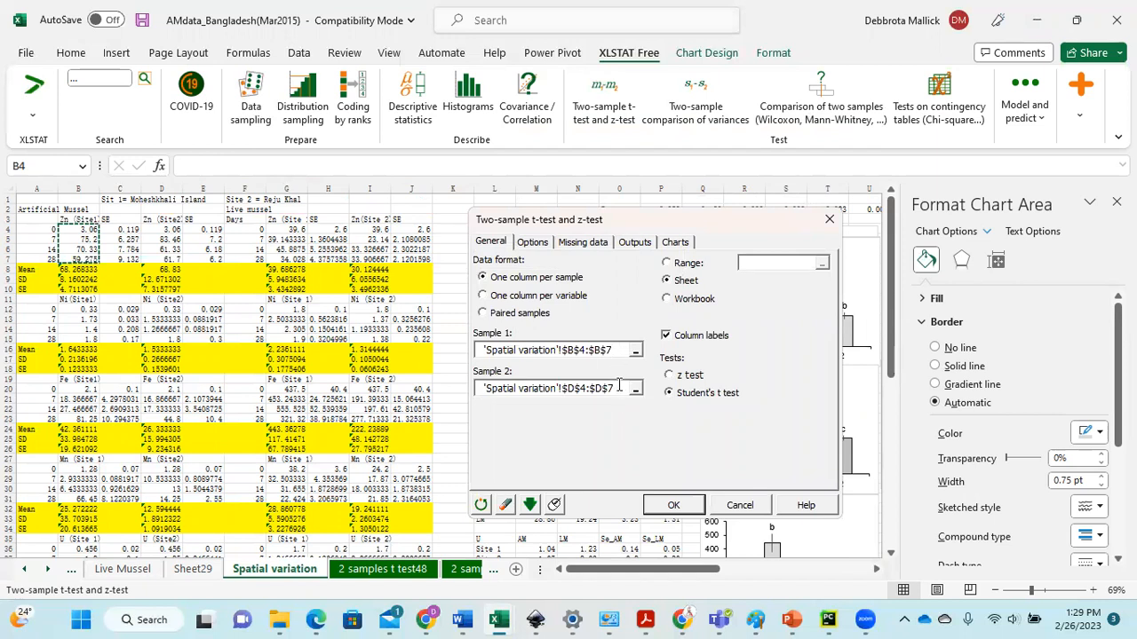
click(619, 389)
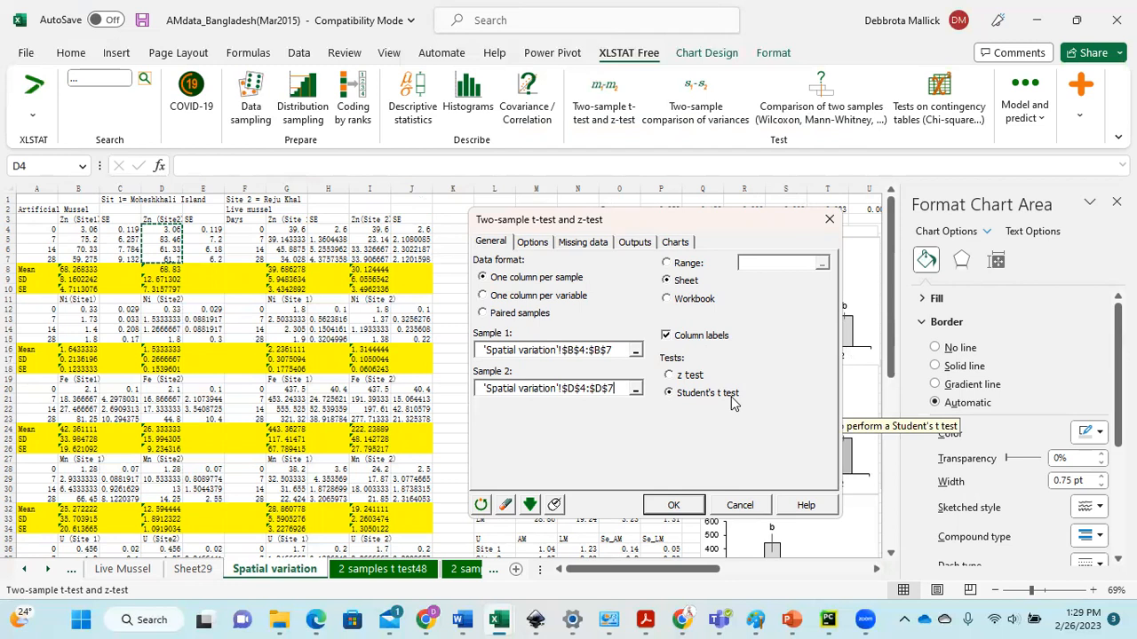
- Choose Student's t test and run the analysis, accepting the sample selections and continuing with column labels
click(670, 375)
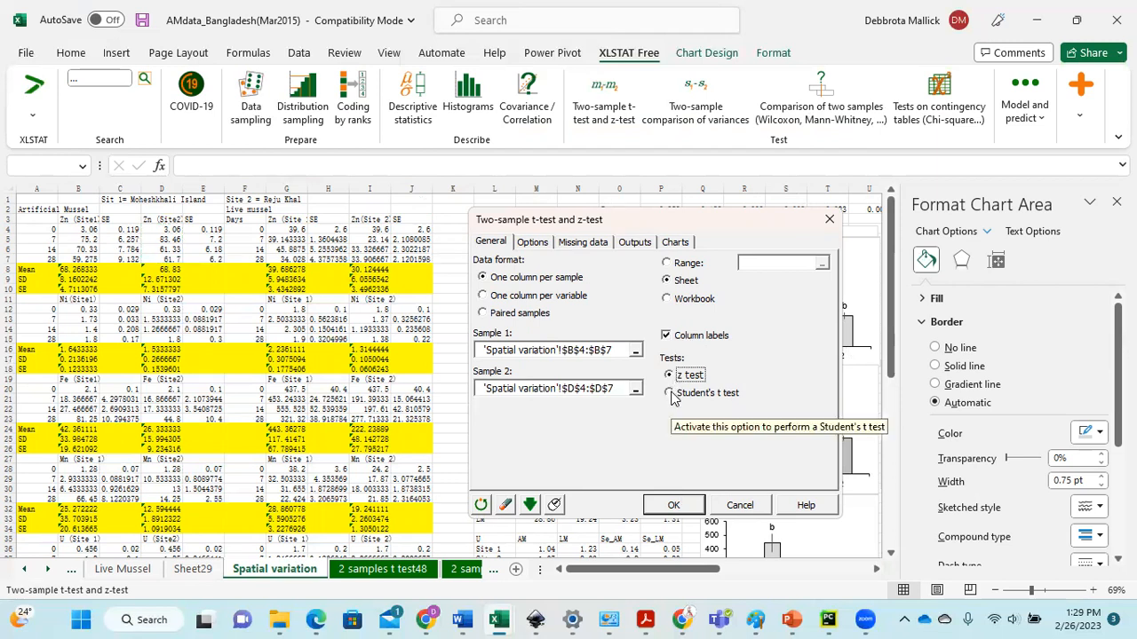
click(671, 394)
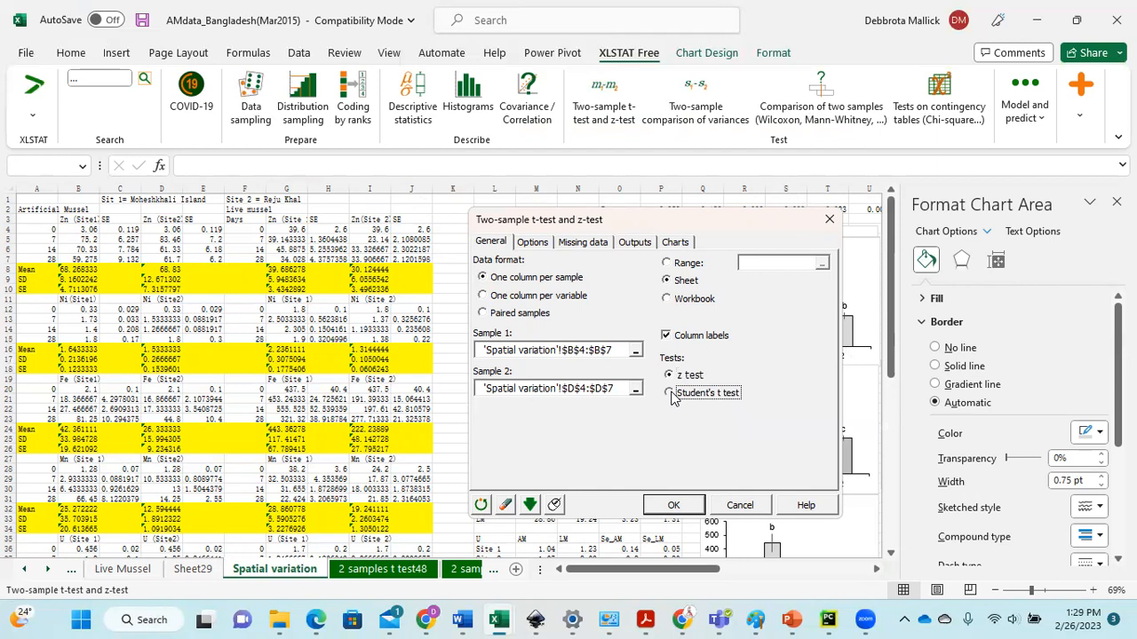
click(675, 506)
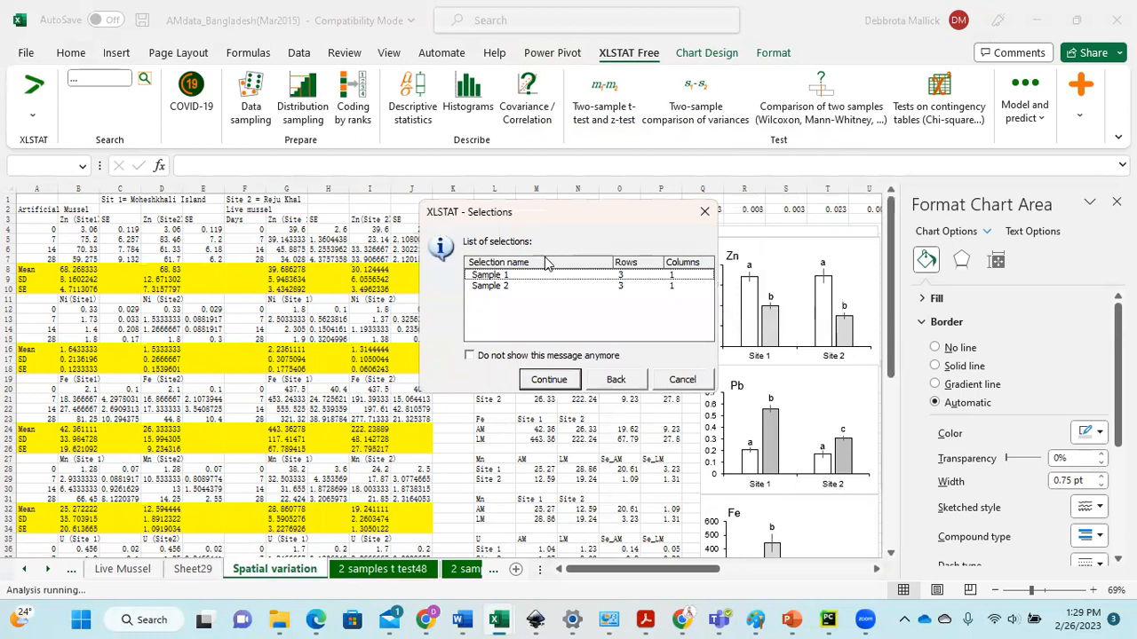
click(550, 380)
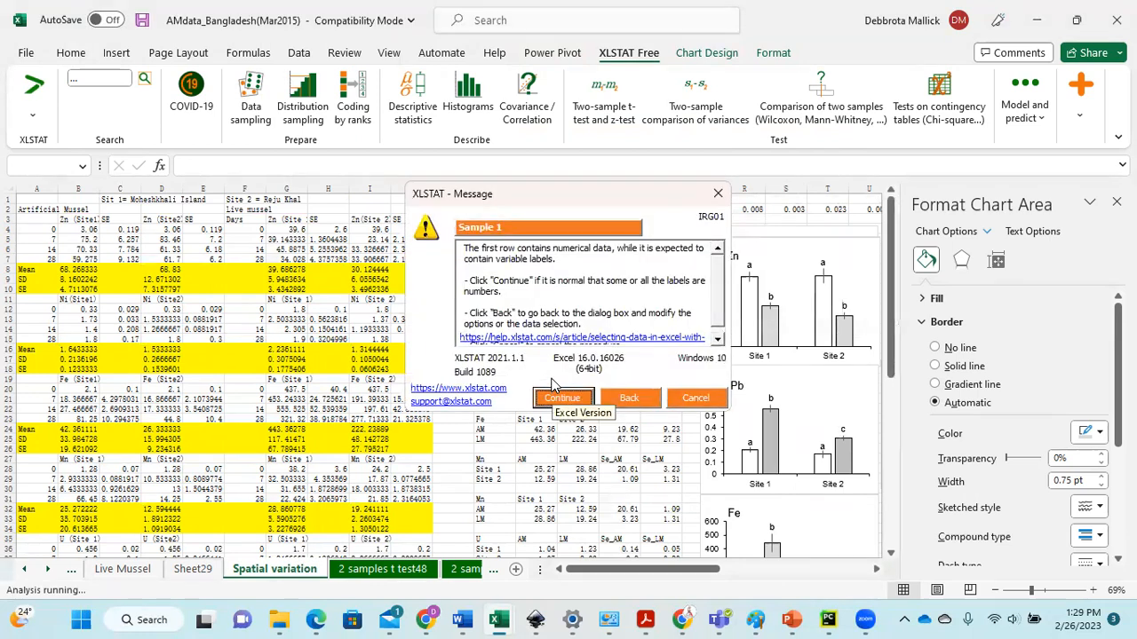
click(564, 399)
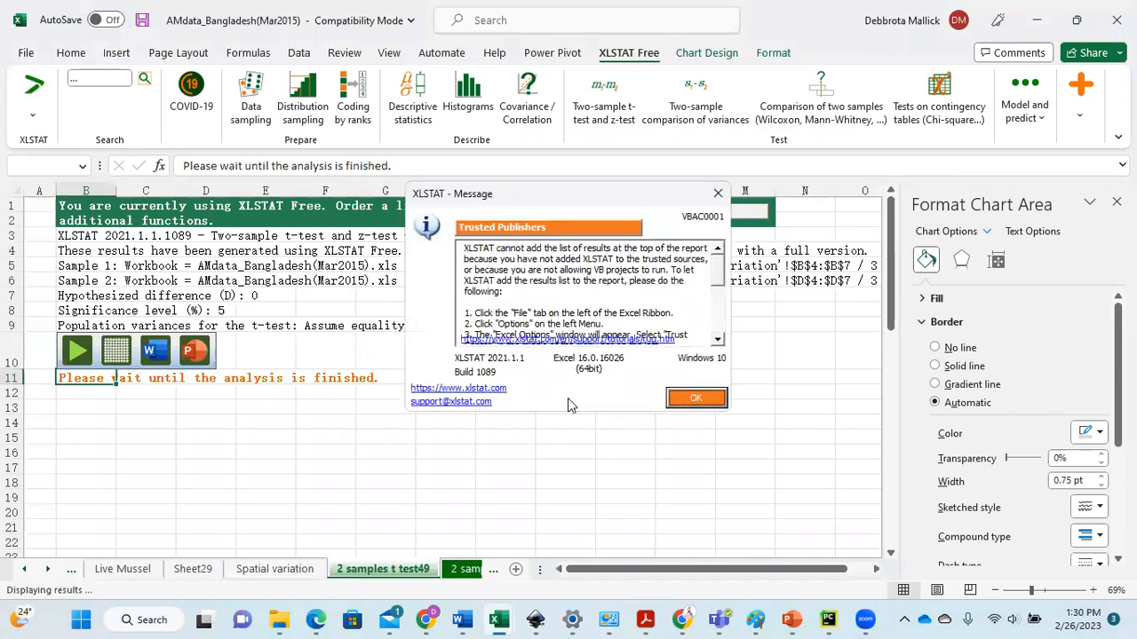
click(694, 399)
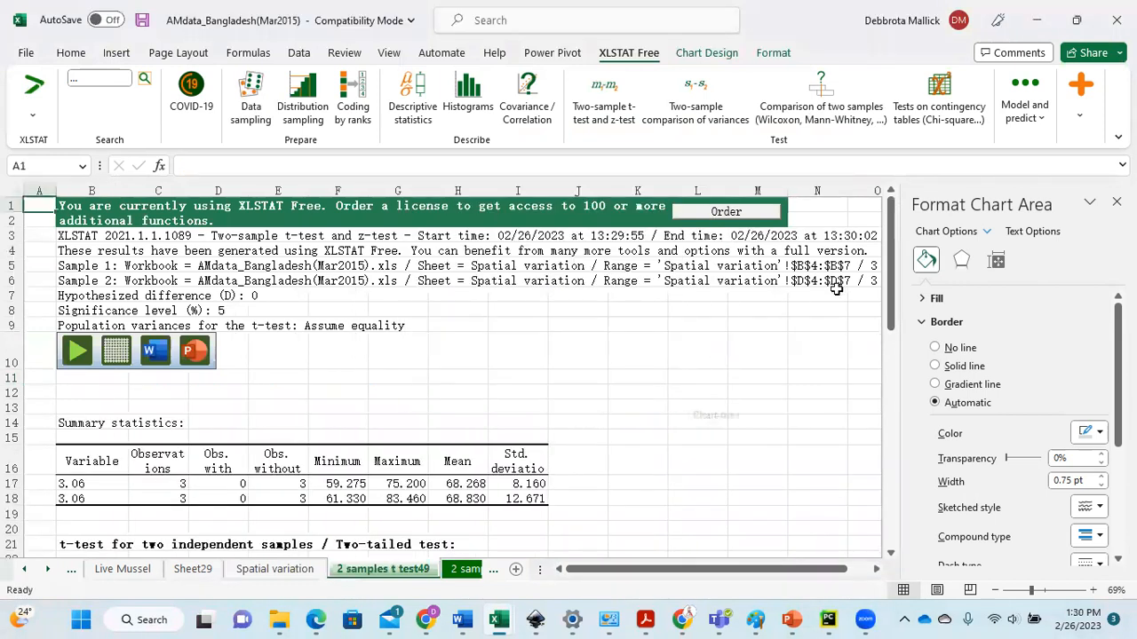
- Examine the report's summary statistics, t-test results, test interpretation and the means in the box plots
drag(892, 281, 876, 354)
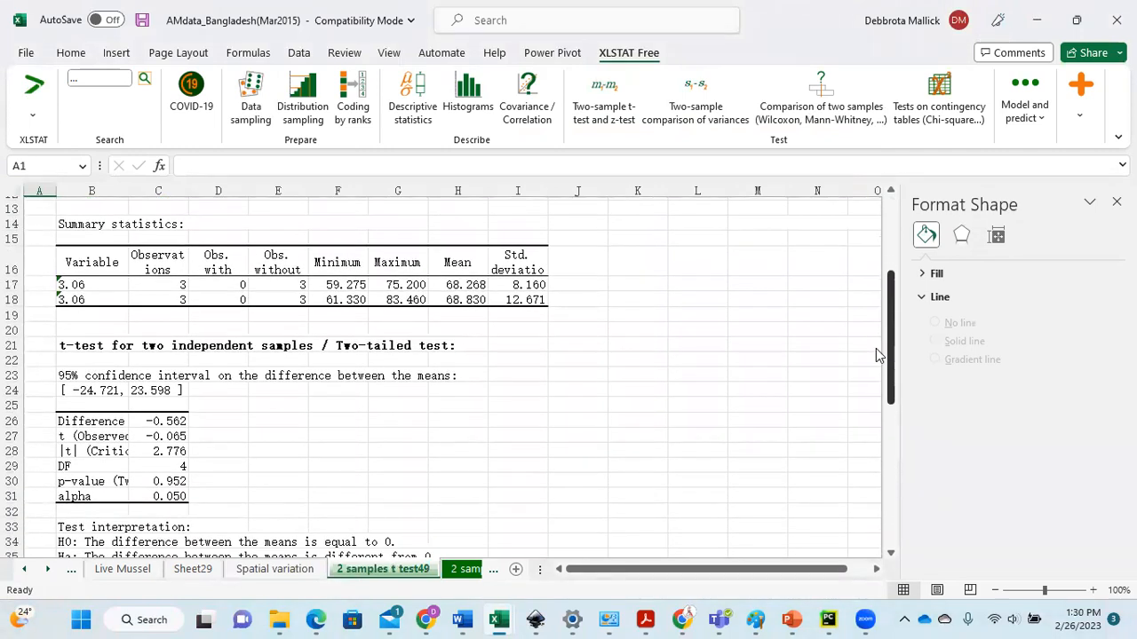
drag(876, 349, 873, 380)
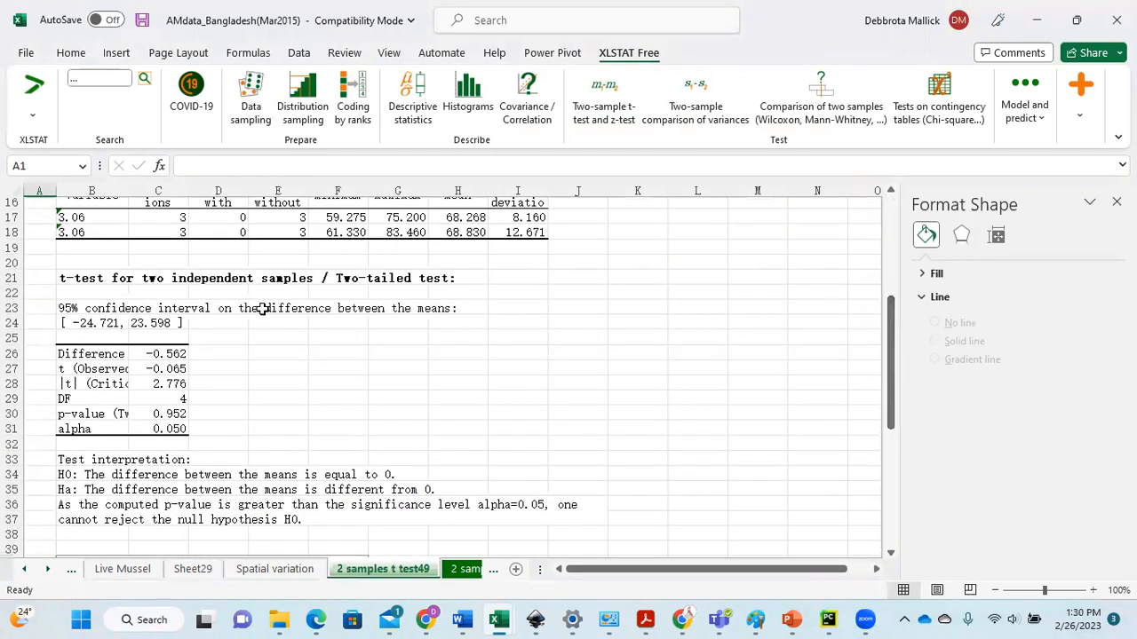
drag(889, 380, 921, 332)
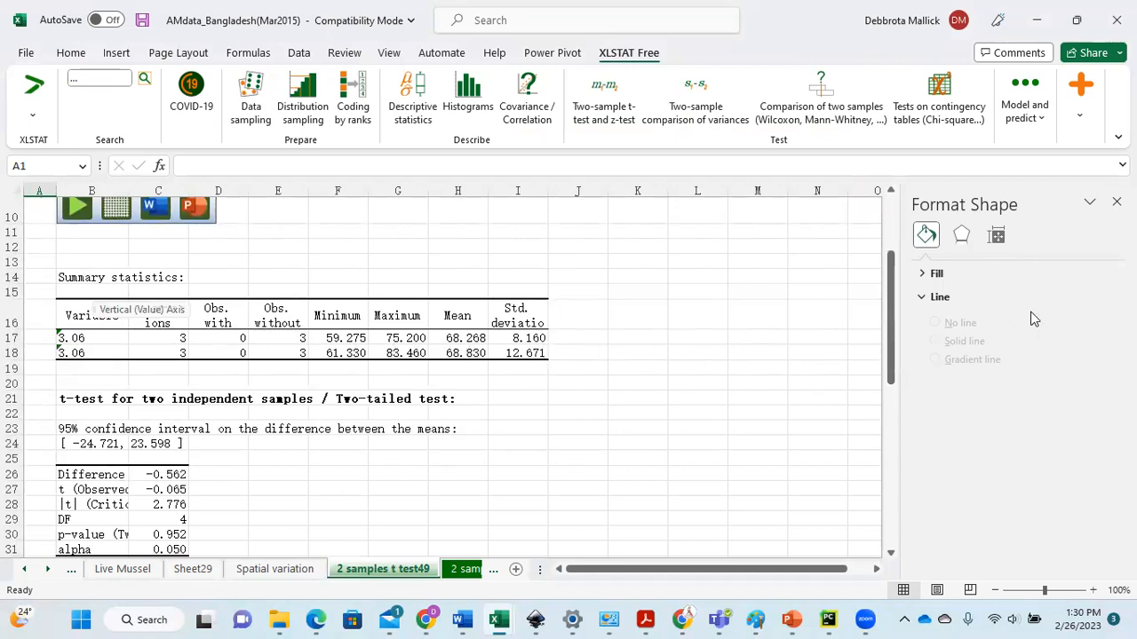
drag(891, 317, 895, 362)
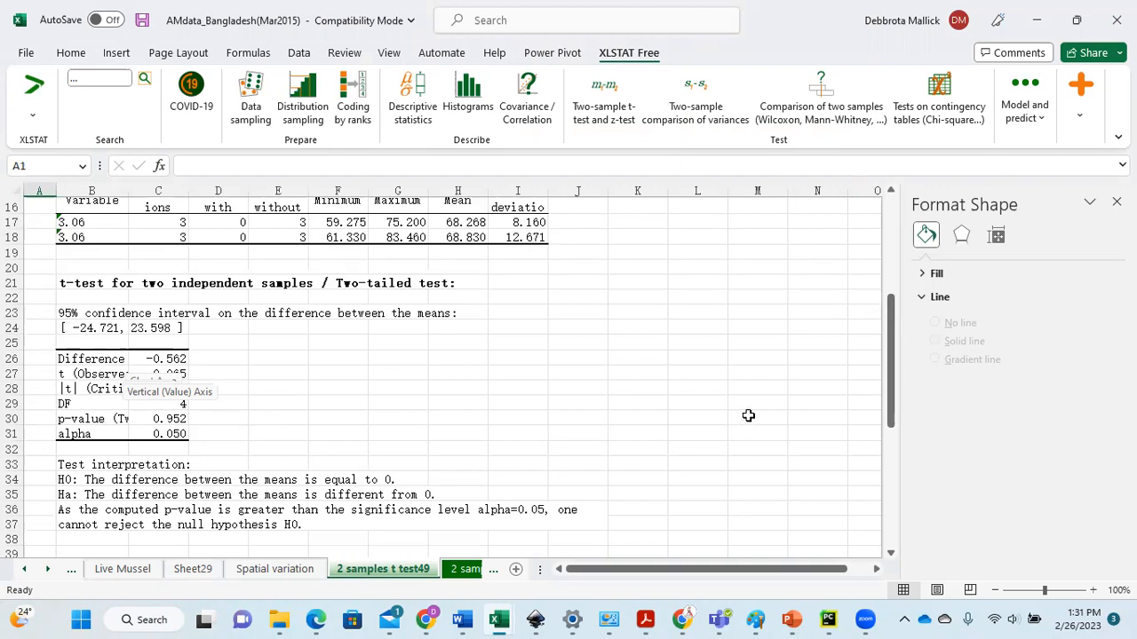
drag(892, 385, 881, 510)
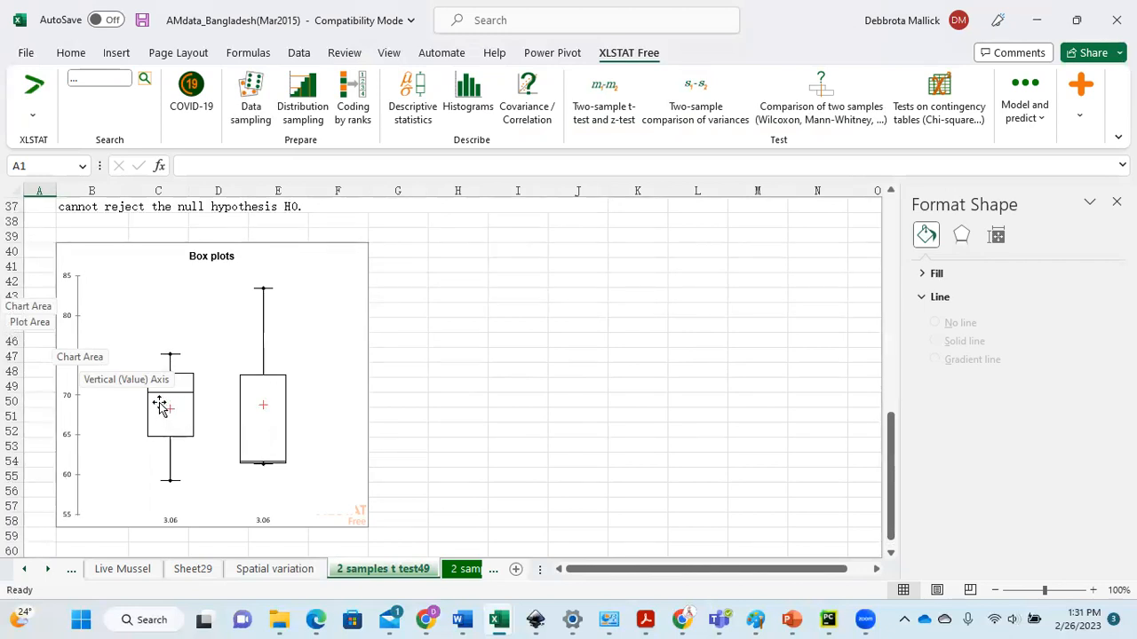
mouse_move(175, 418)
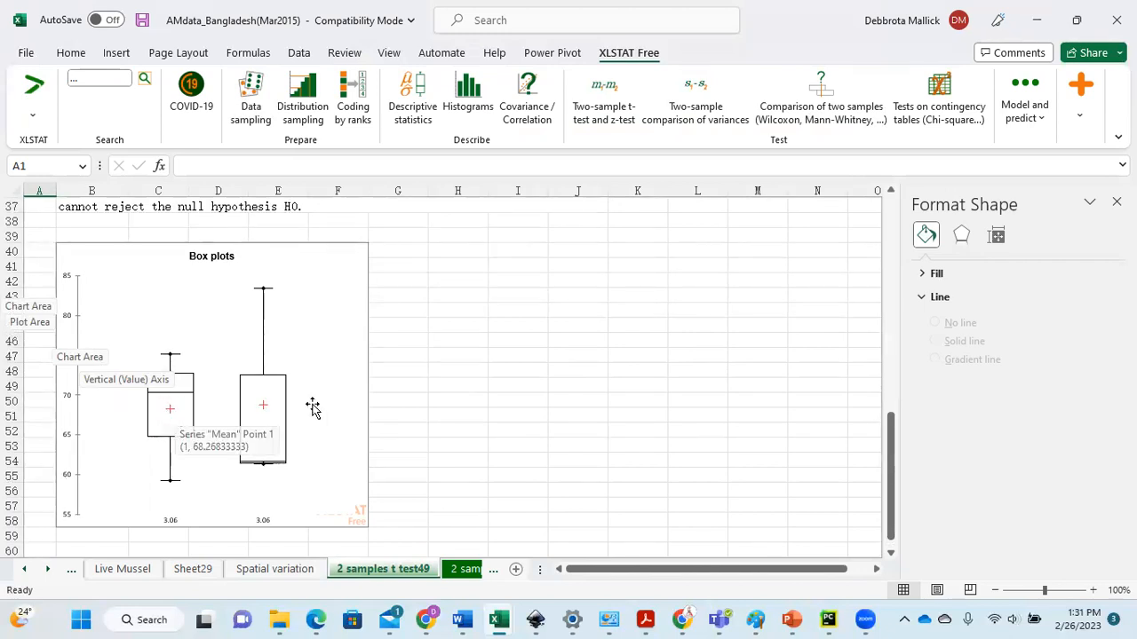
mouse_move(263, 410)
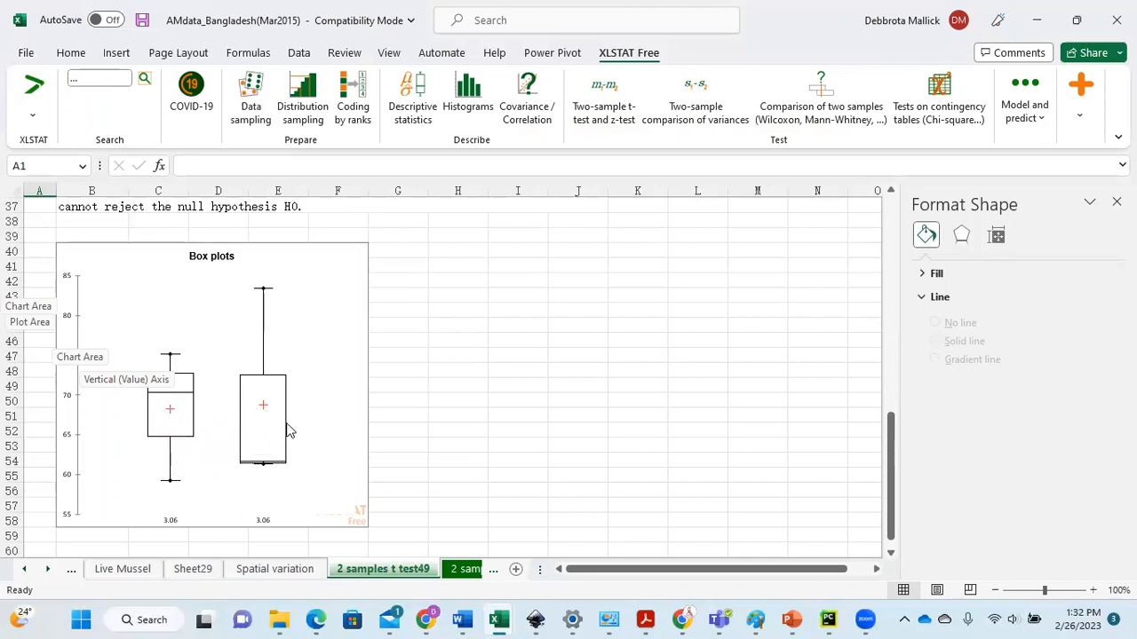
drag(895, 491, 858, 546)
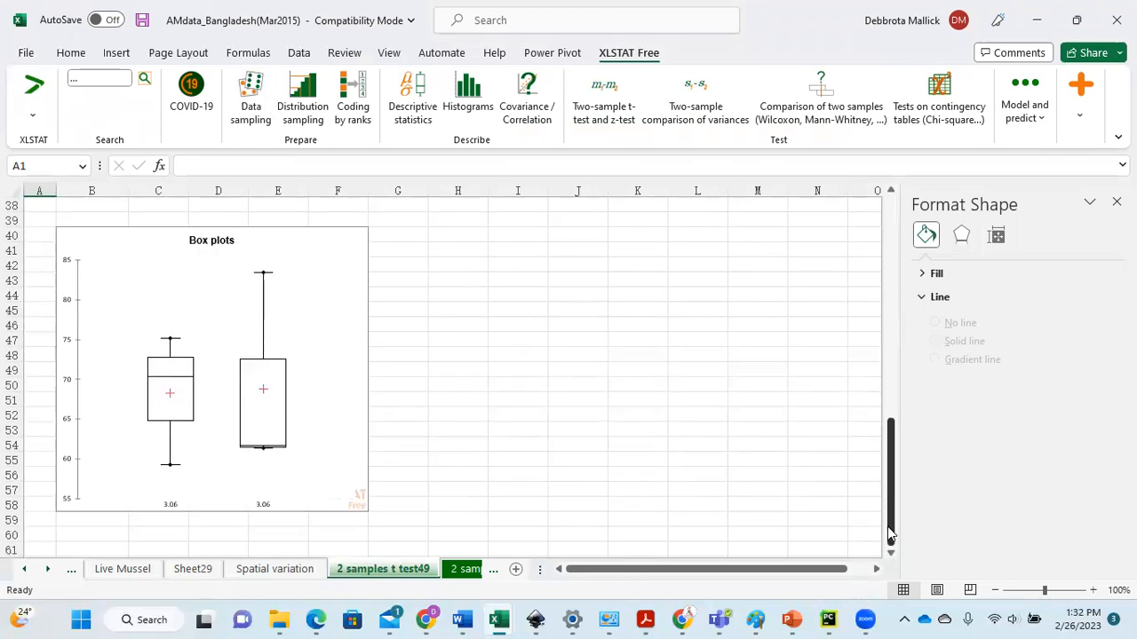